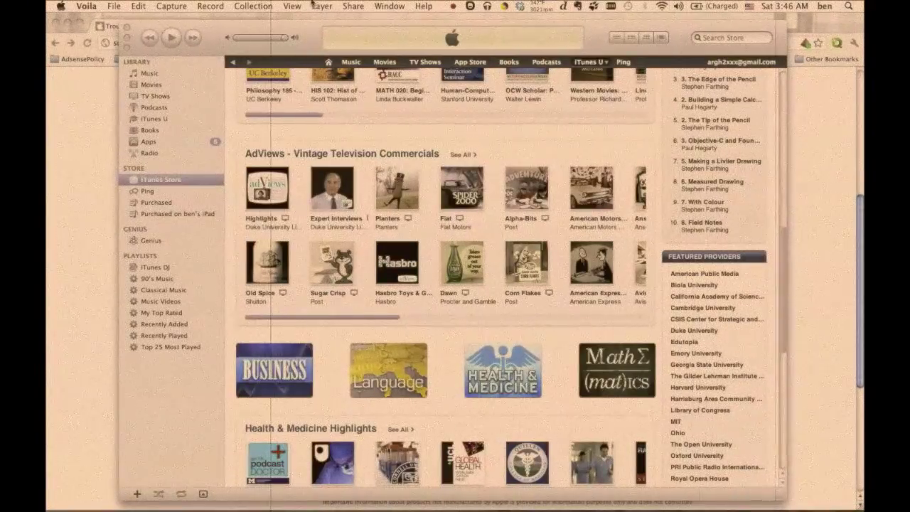
Choose Turn On Home Sharing from iTunes' Advanced menu to reach the account setup page
{"action": "left_click", "coordinate": [354, 6]}
{"action": "left_click", "coordinate": [287, 22]}
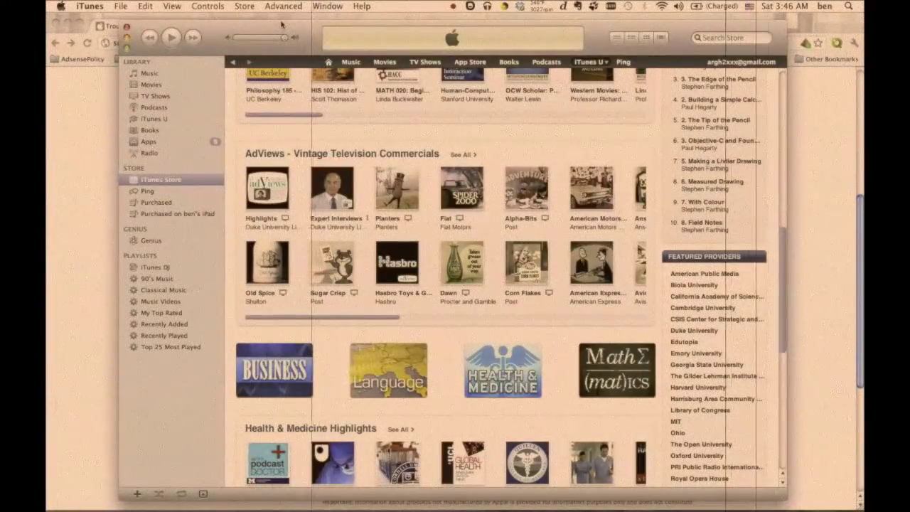
{"action": "left_click", "coordinate": [283, 6]}
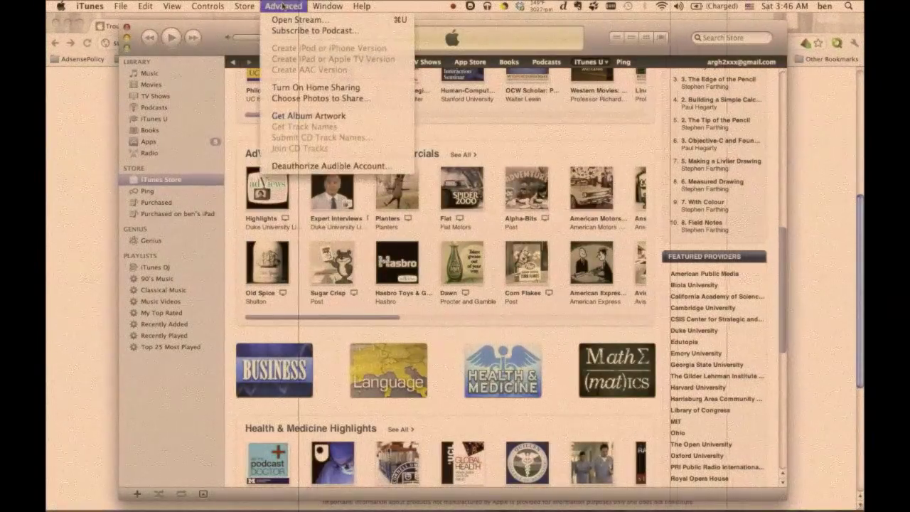
{"action": "left_click", "coordinate": [285, 88]}
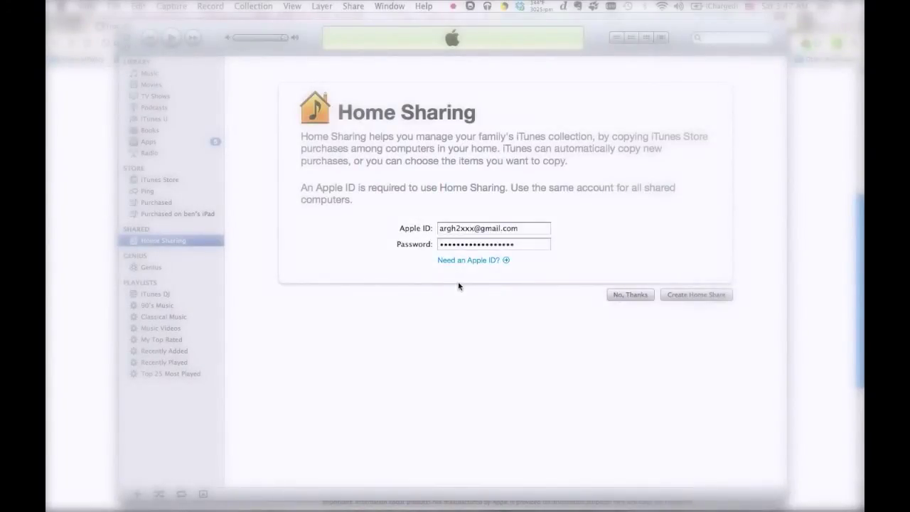
Create the Home Share with the entered Apple ID and open the shared library listing 5 songs
{"action": "left_click", "coordinate": [526, 246]}
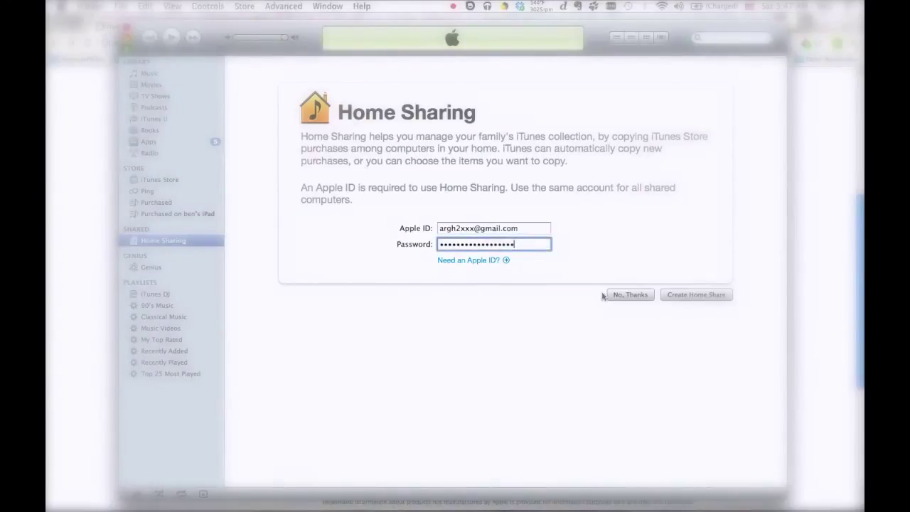
{"action": "left_click", "coordinate": [684, 298]}
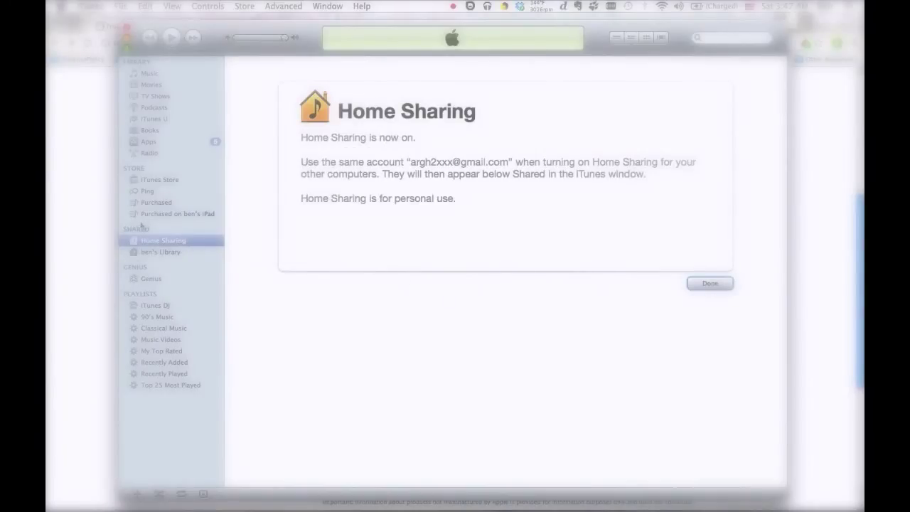
{"action": "left_click", "coordinate": [149, 252]}
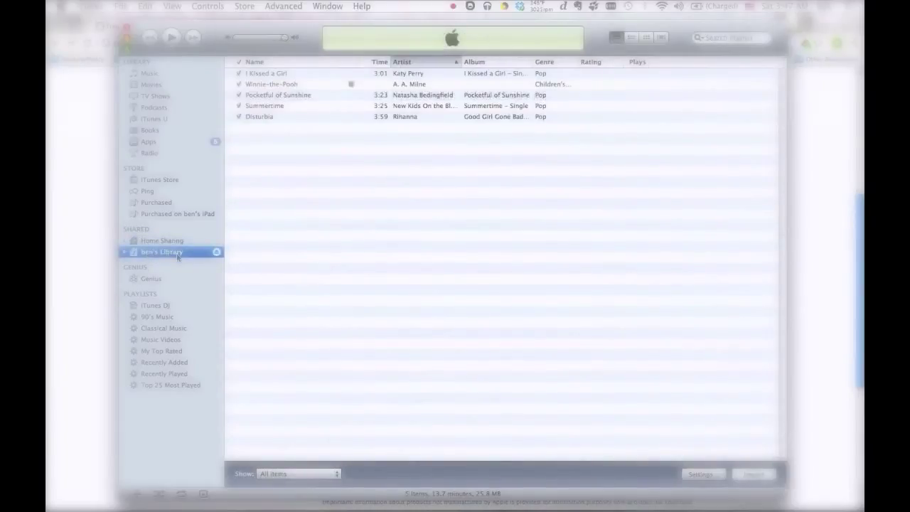
{"action": "left_click", "coordinate": [137, 241]}
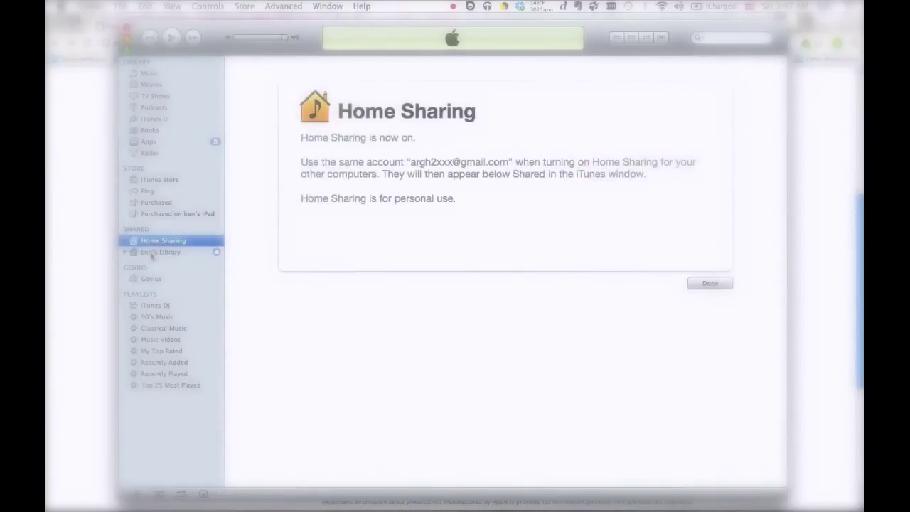
{"action": "left_click", "coordinate": [151, 253]}
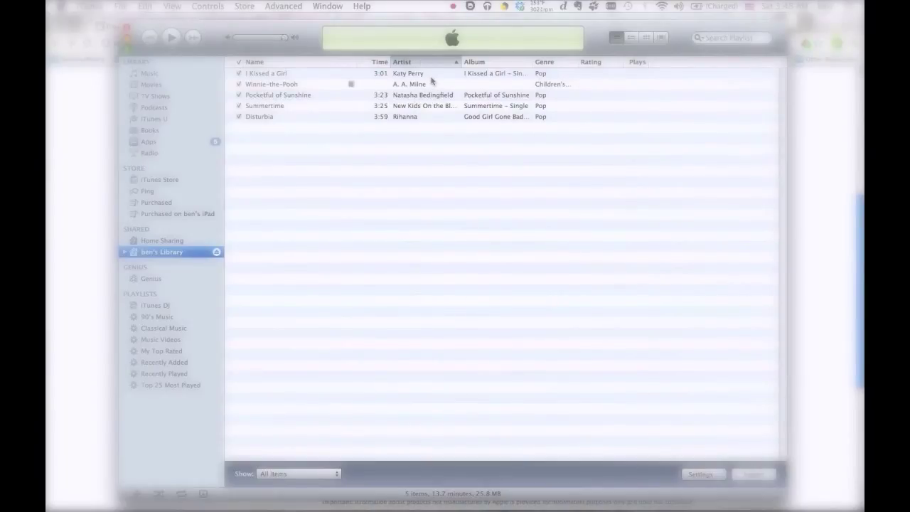
{"action": "left_click", "coordinate": [455, 6]}
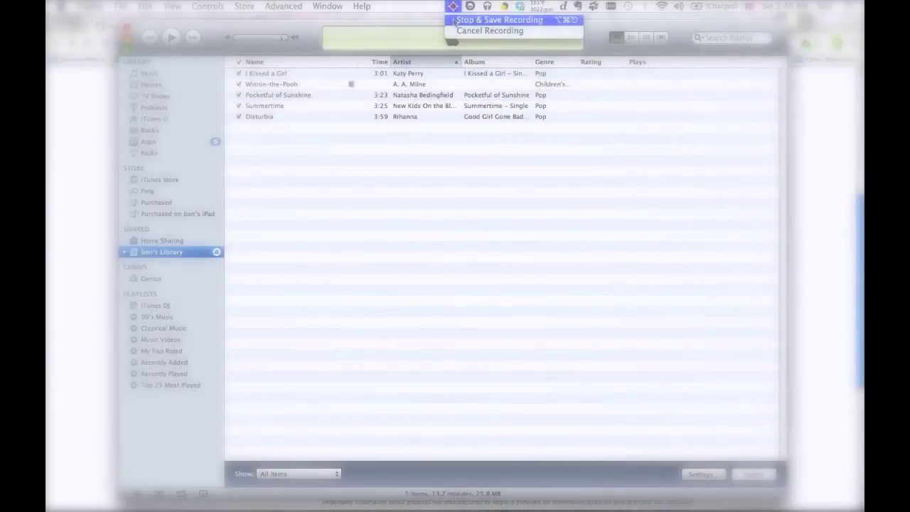
{"action": "left_click", "coordinate": [456, 18]}
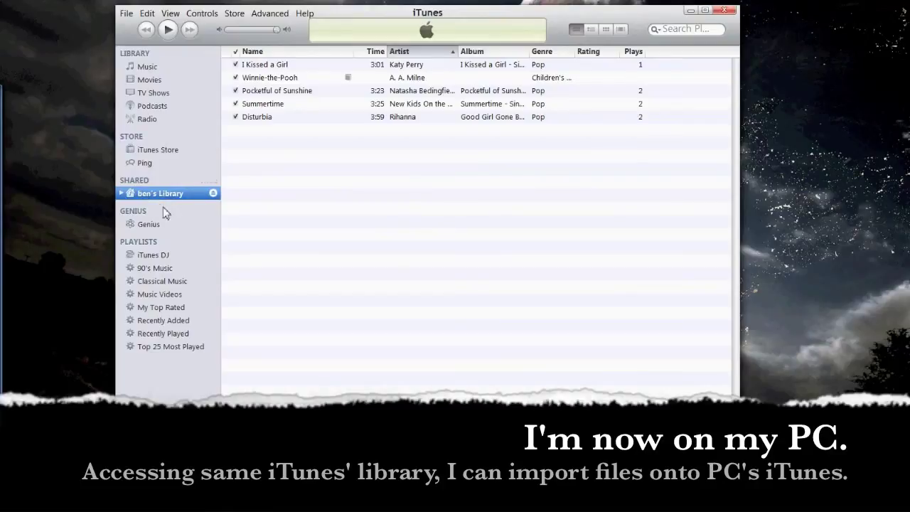
On the PC, view the Mac's shared library under Shared in the iTunes sidebar
{"action": "mouse_move", "coordinate": [2, 239]}
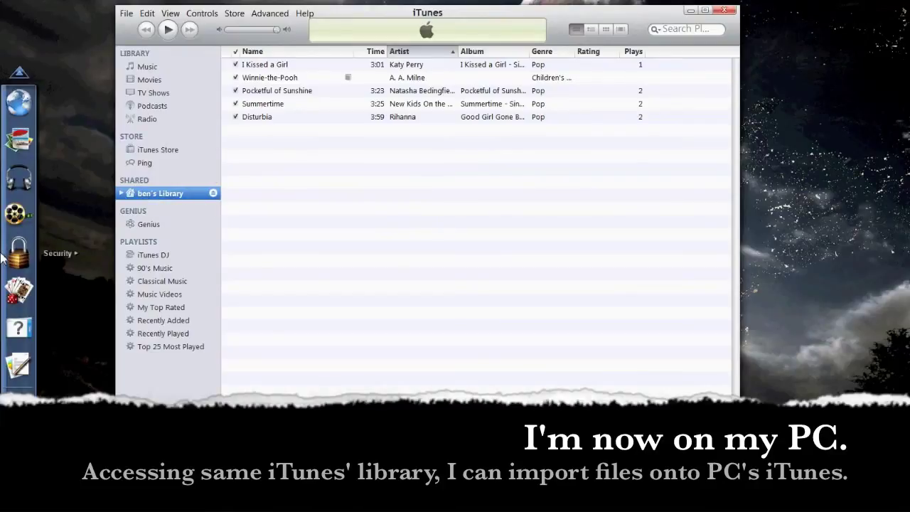